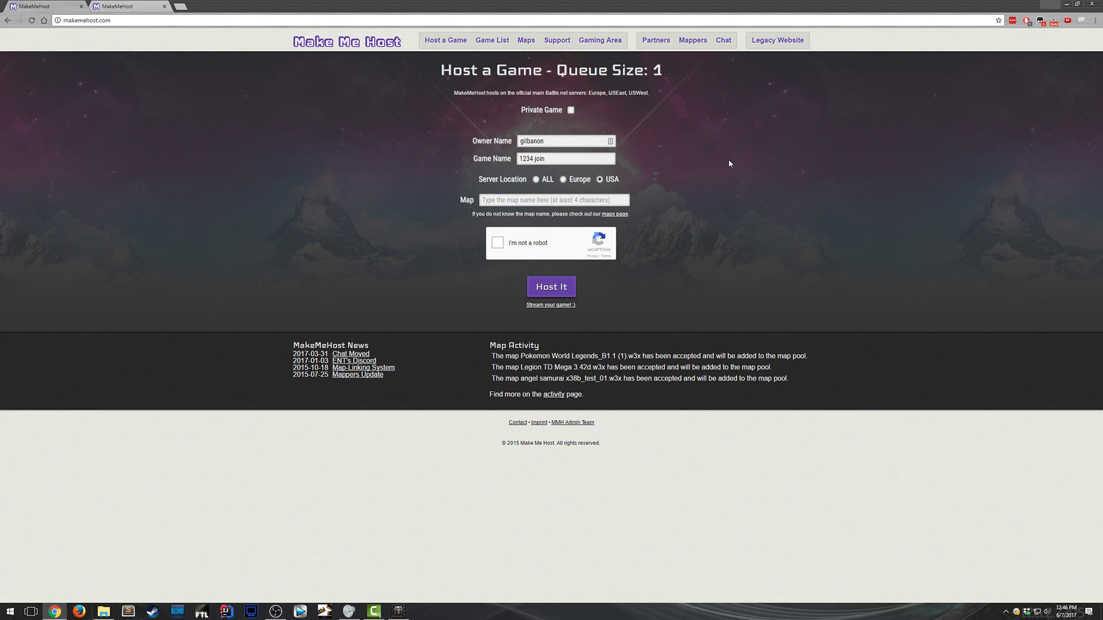
- Submit a MakeMeHost game request on map 101 Rounds v2.91.w3m, reaching queue position 1
left_click(545, 200)
type("roun")
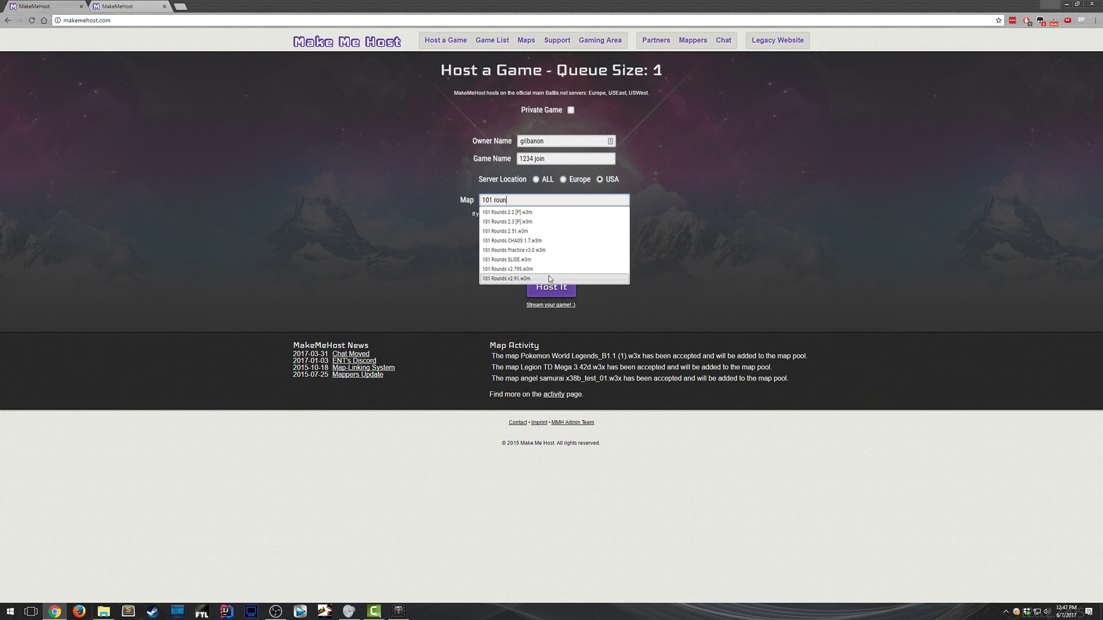
left_click(521, 279)
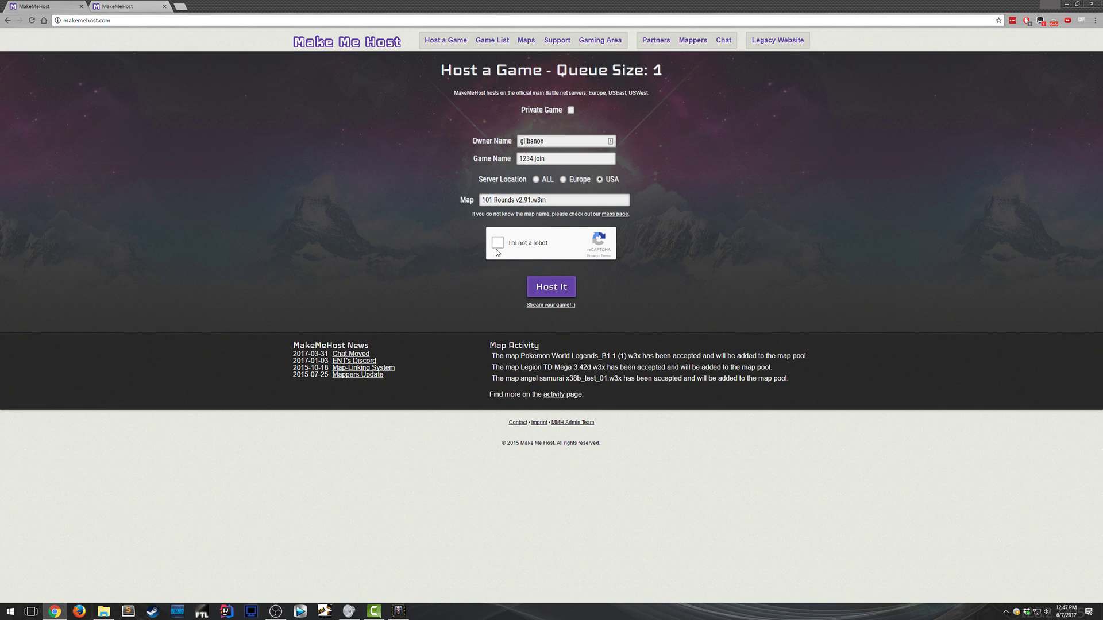
left_click(553, 289)
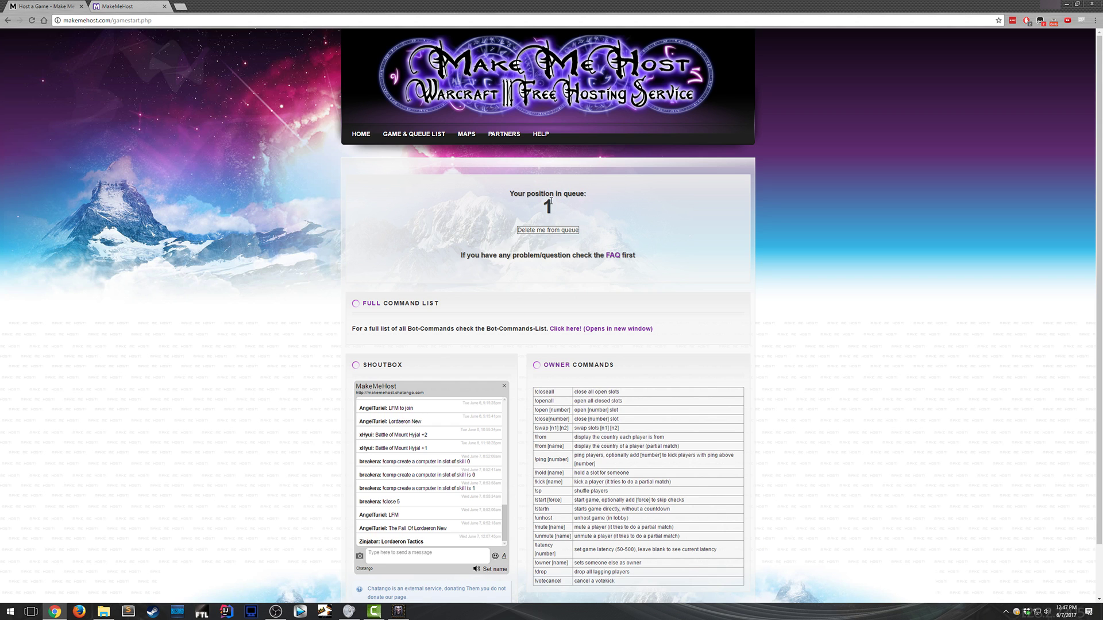
- Log on to Battle.net via the Azeroth (U.S. East) gateway, landing in channel W3 USA-10
left_click(653, 233)
key("alt+Tab")
left_click(835, 210)
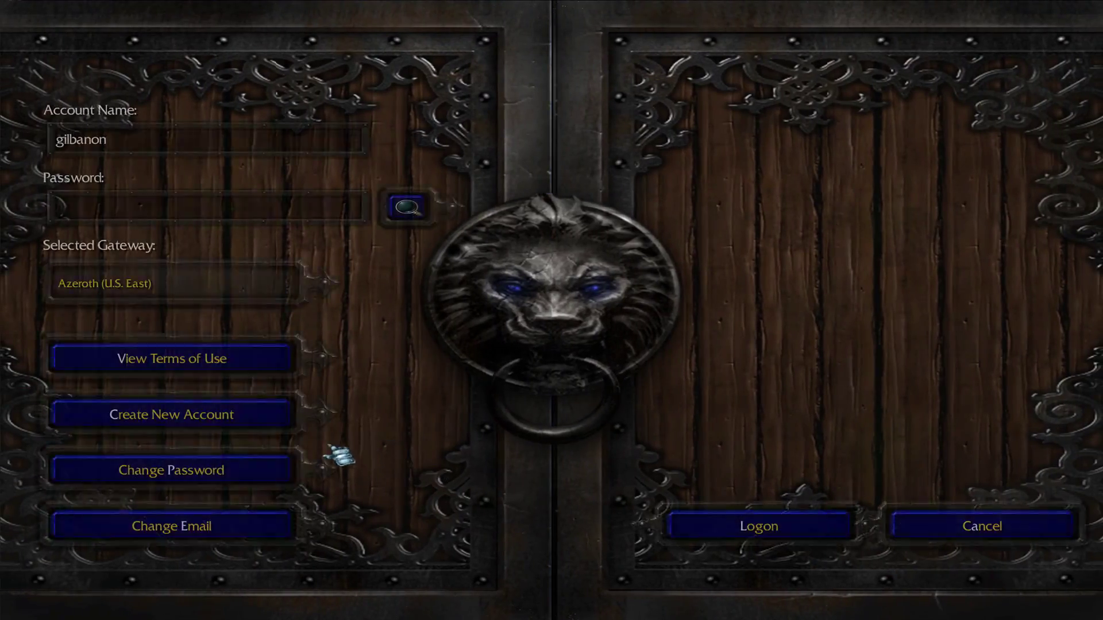
left_click(1034, 526)
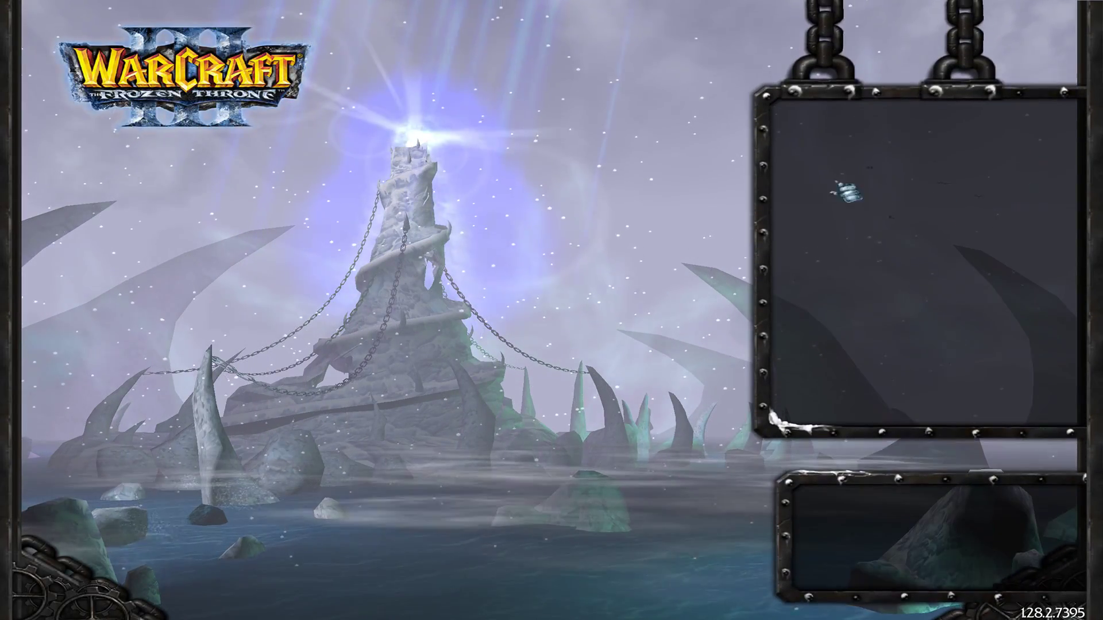
left_click(1043, 209)
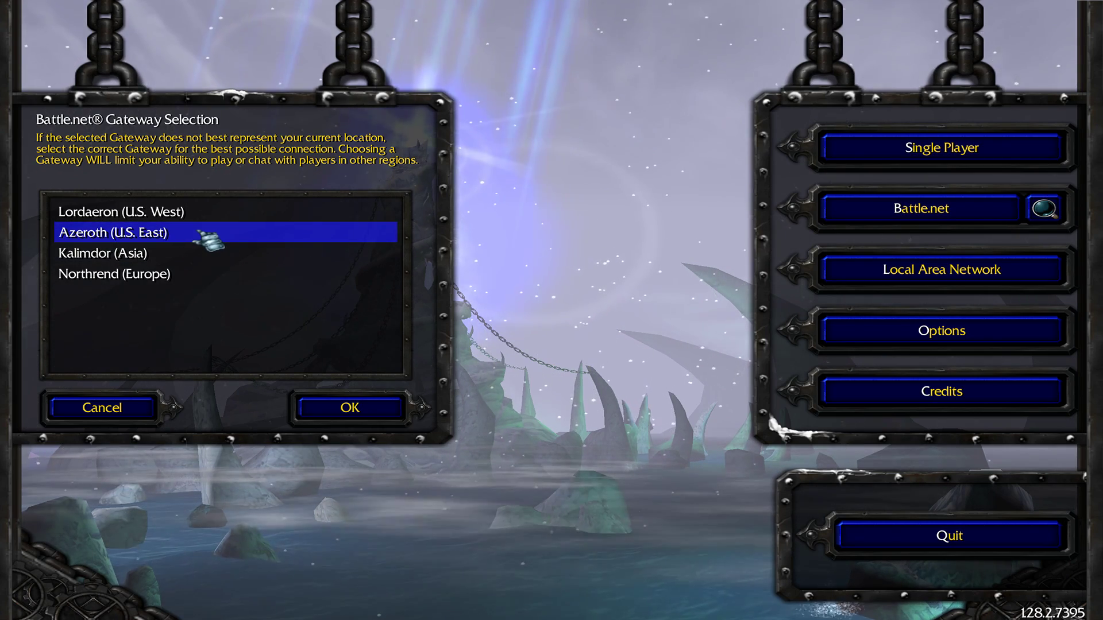
double_click(209, 239)
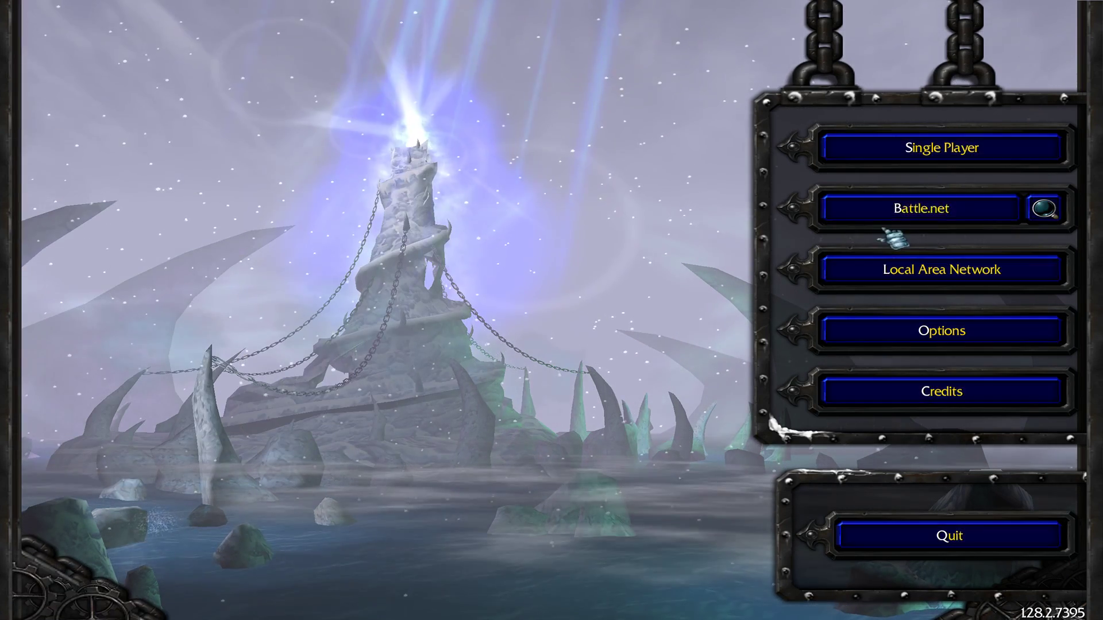
left_click(893, 224)
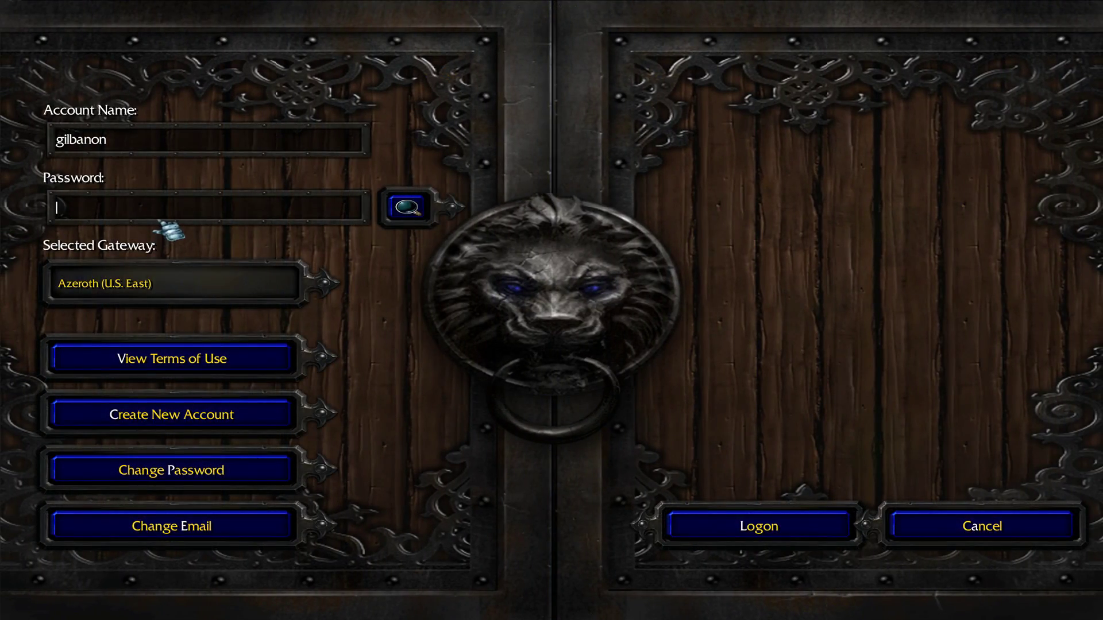
left_click(738, 535)
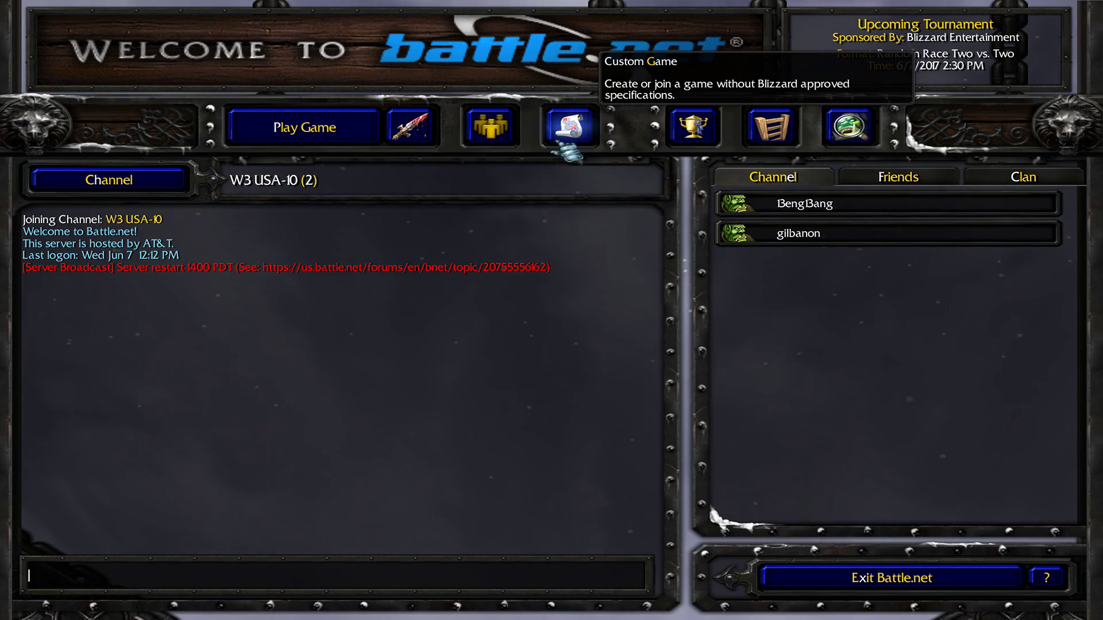
- Join the custom game '1234 join' and reach its 101 Rounds v2.91 lobby
left_click(569, 138)
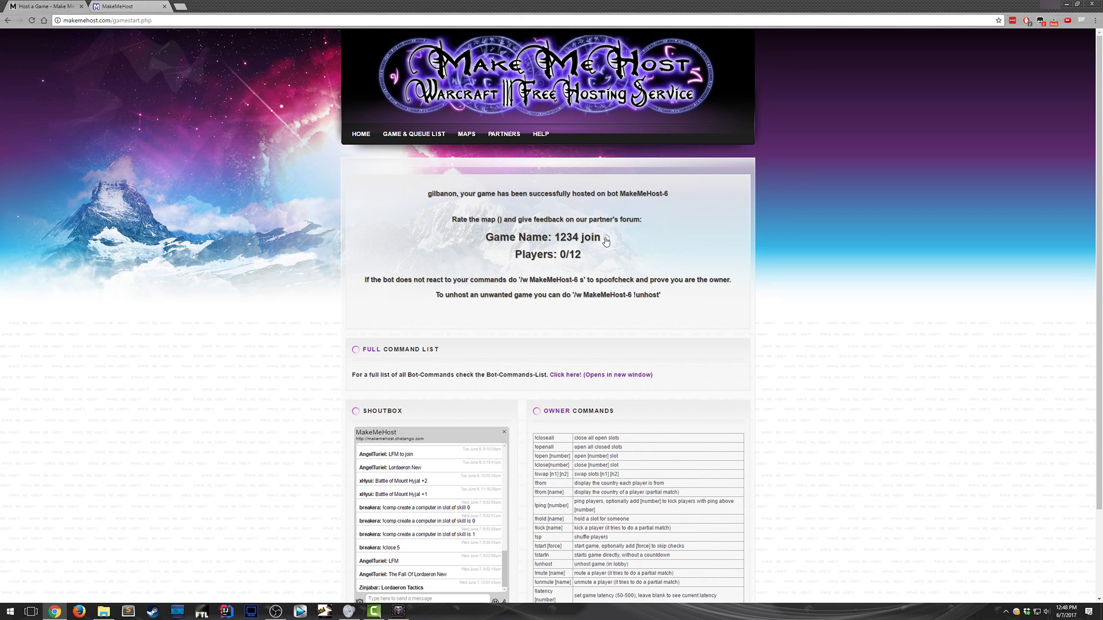
key("alt+Tab")
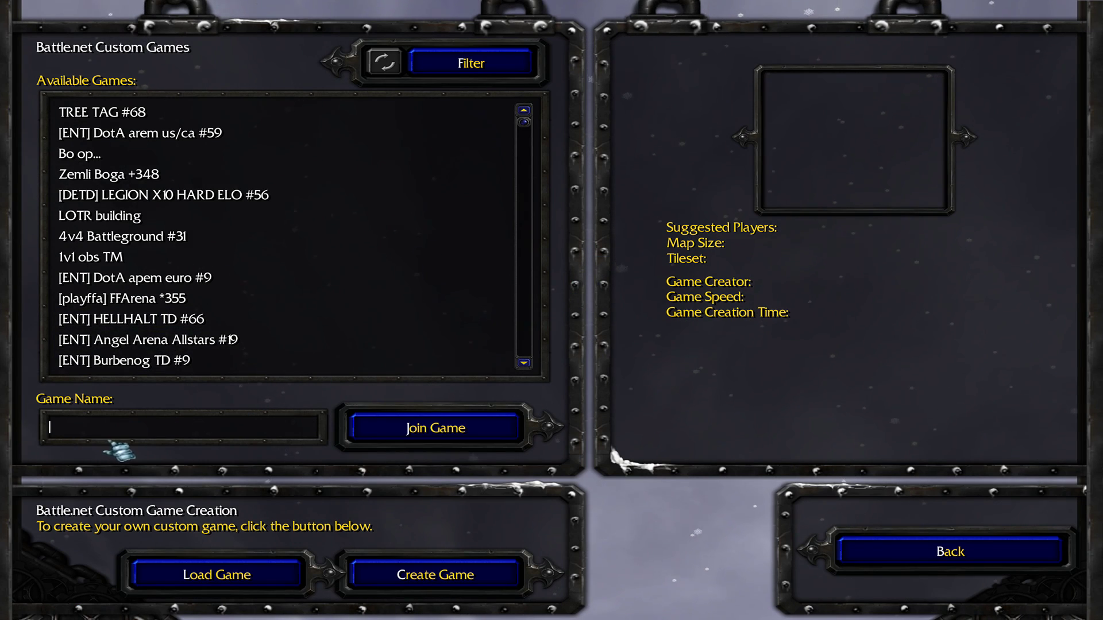
type("1234 join")
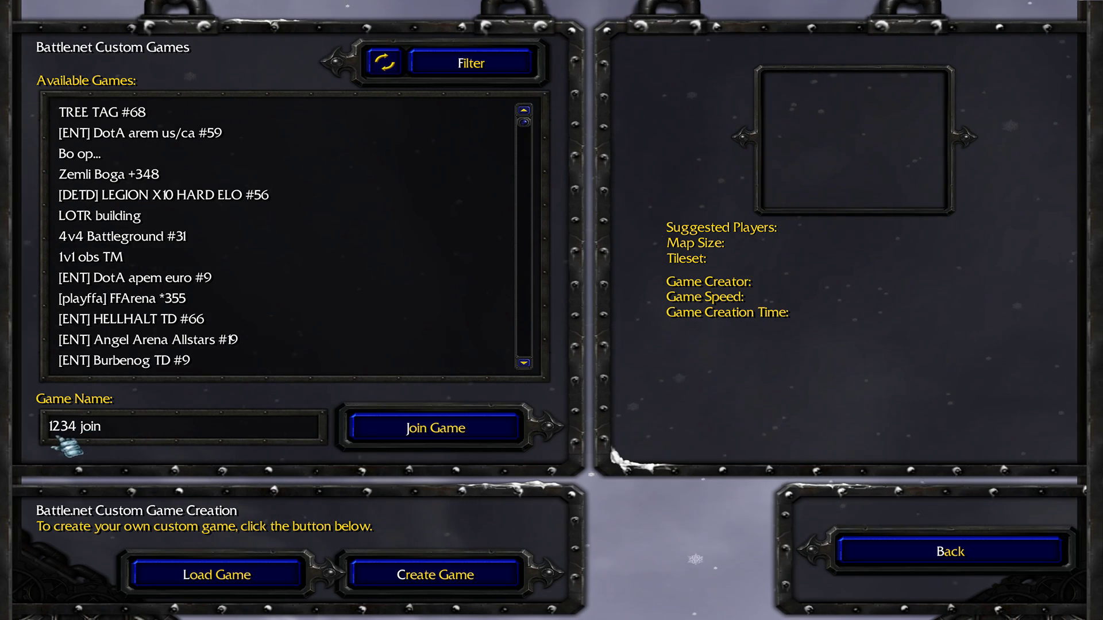
left_click(415, 442)
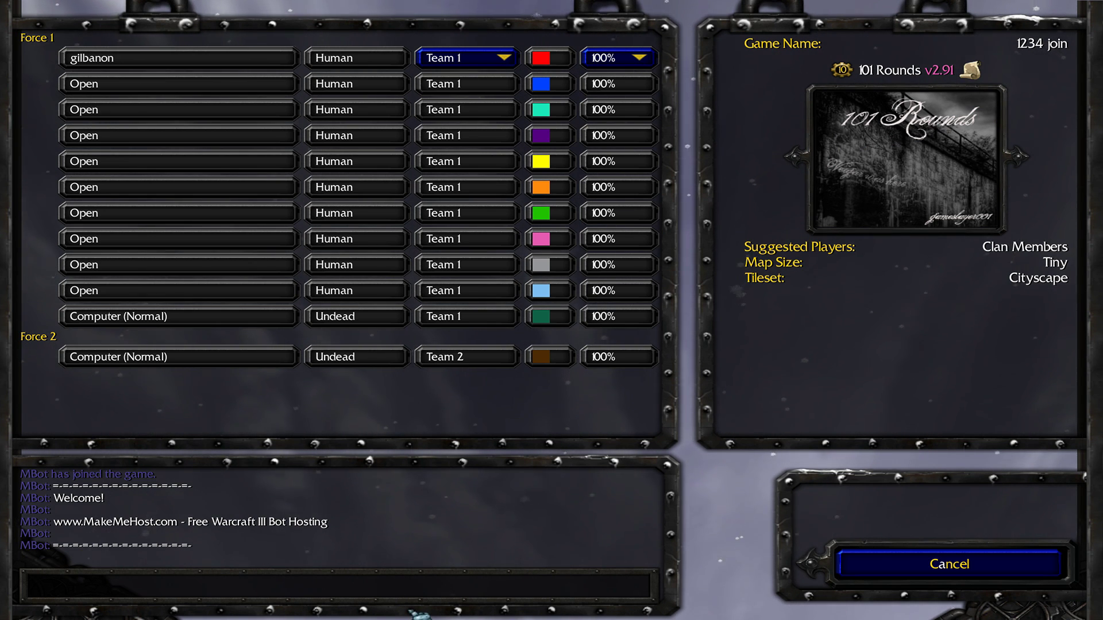
- Send the bot !ping, then !pub 101 rounds join fast! to rehost publicly
type("!")
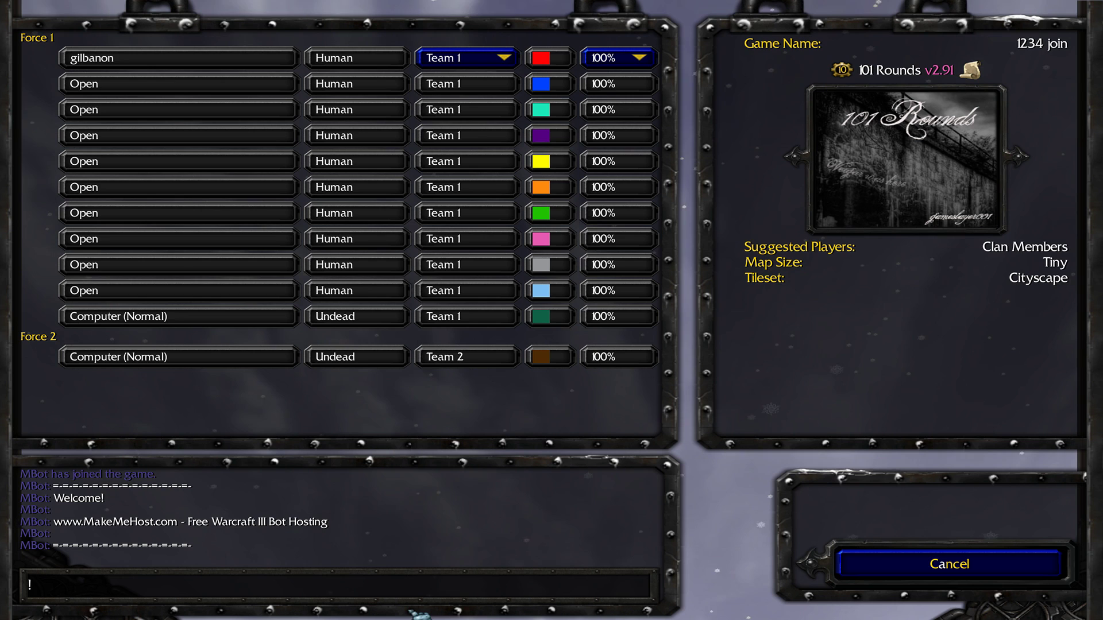
type("ping")
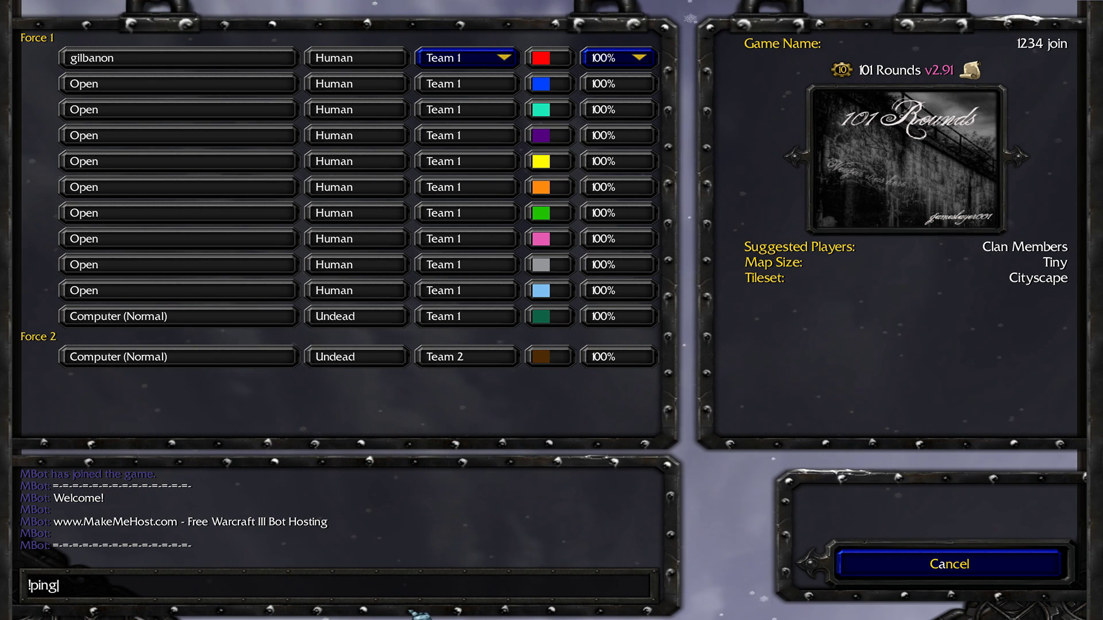
key("Return")
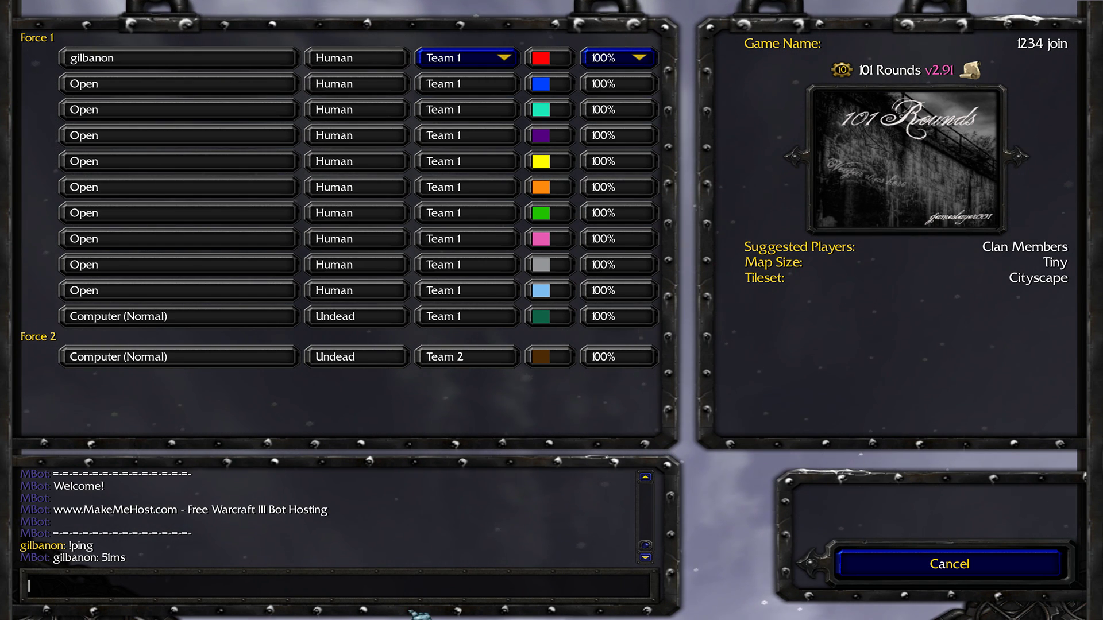
type("!")
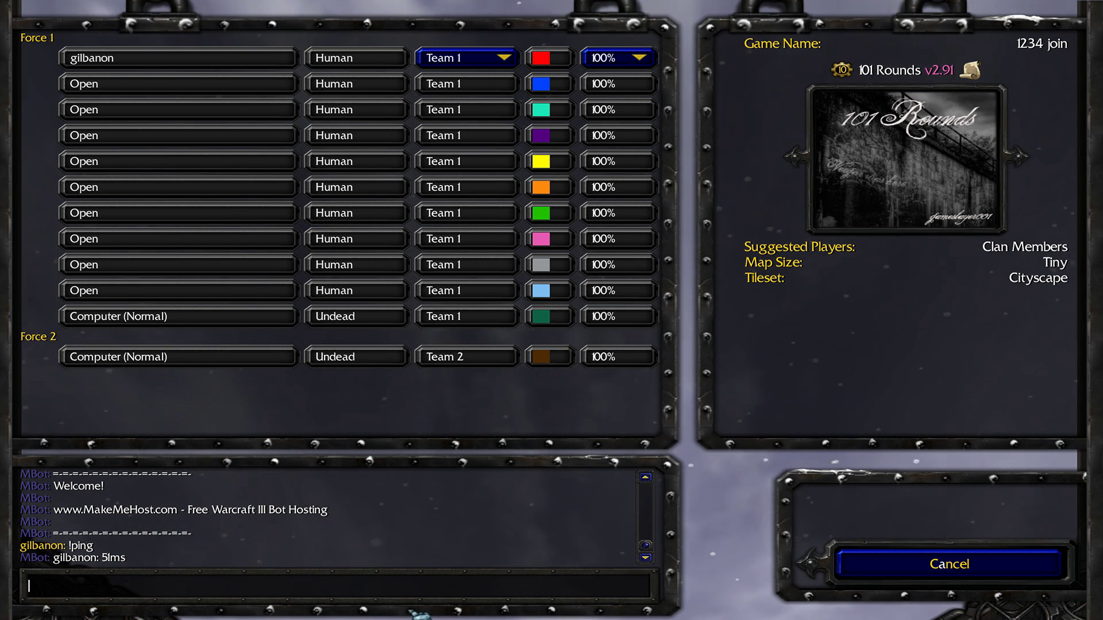
type("pub")
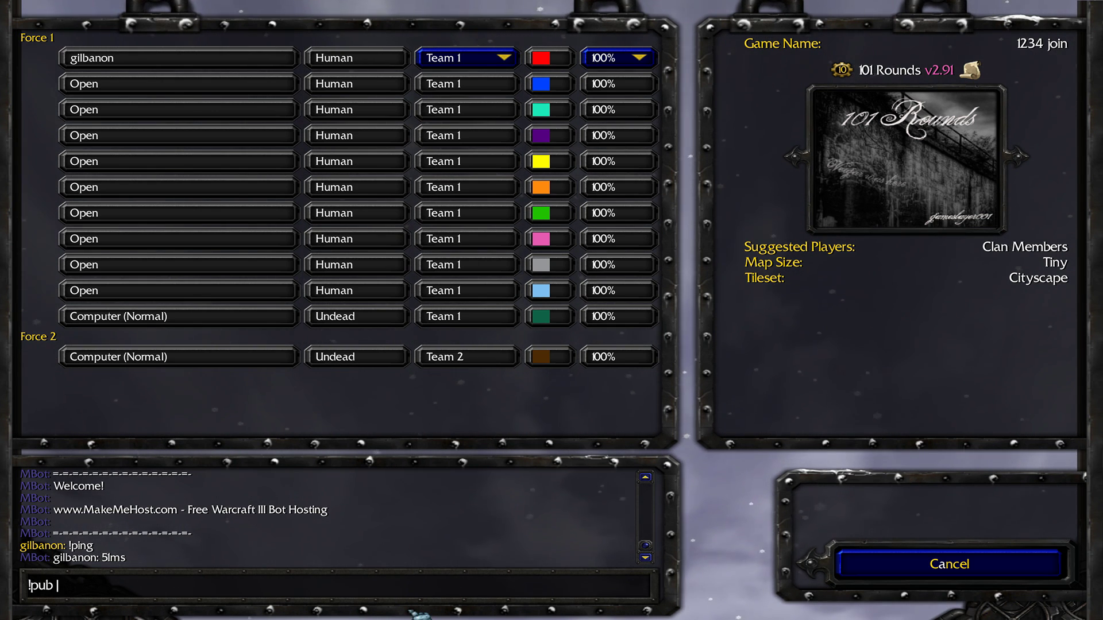
type(" 101 rounds join fast!")
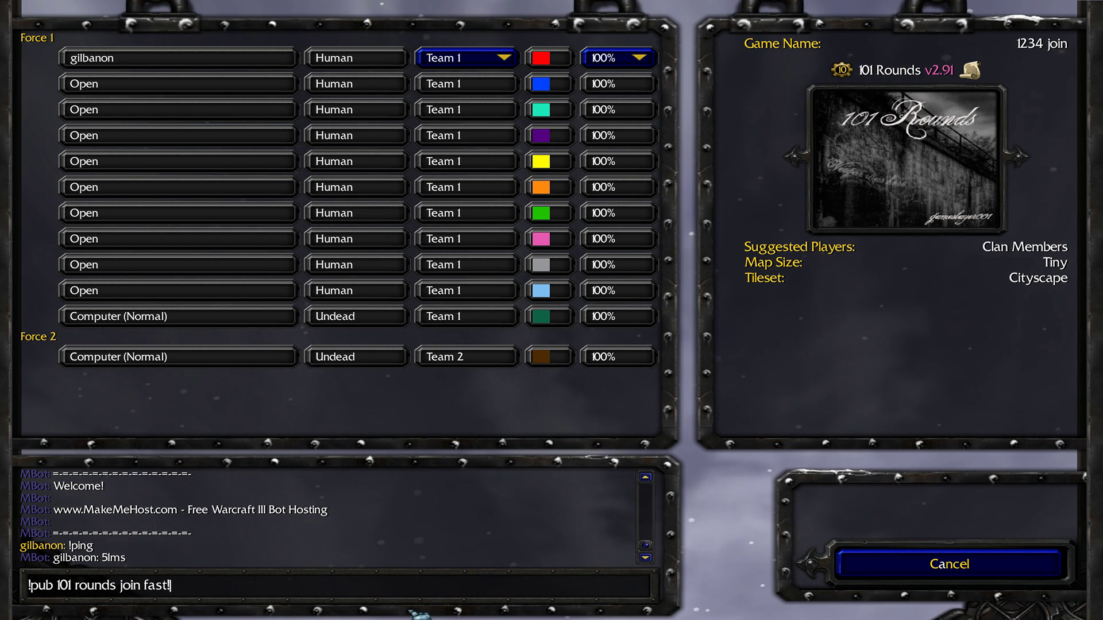
key("Return")
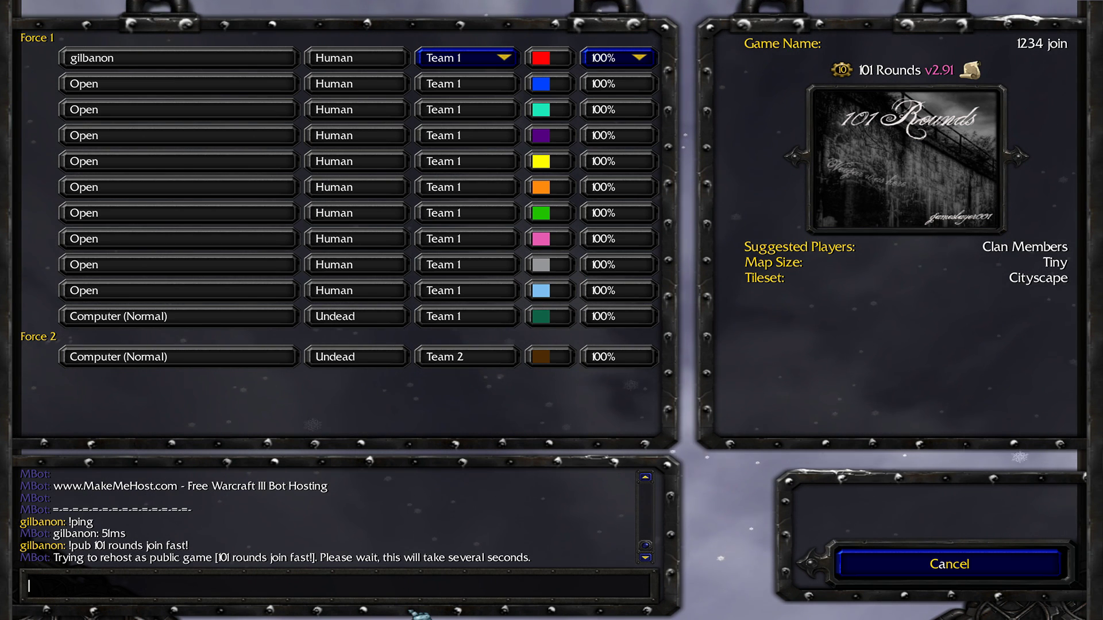
- Close slot 3 with !close 3, then reopen it with !open 3
type("!")
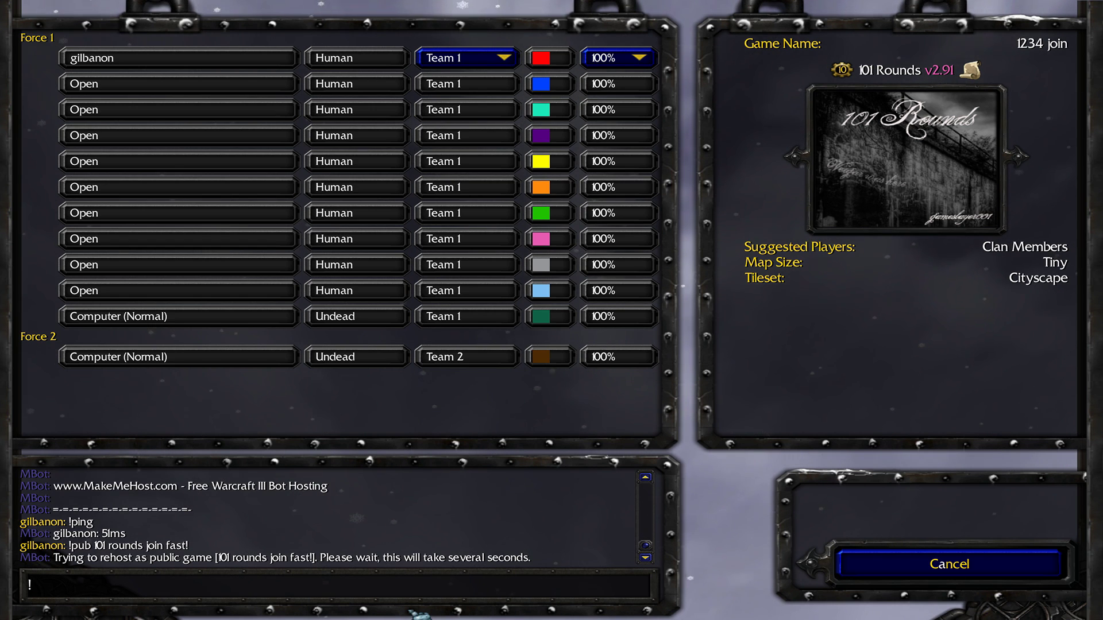
type("close 3")
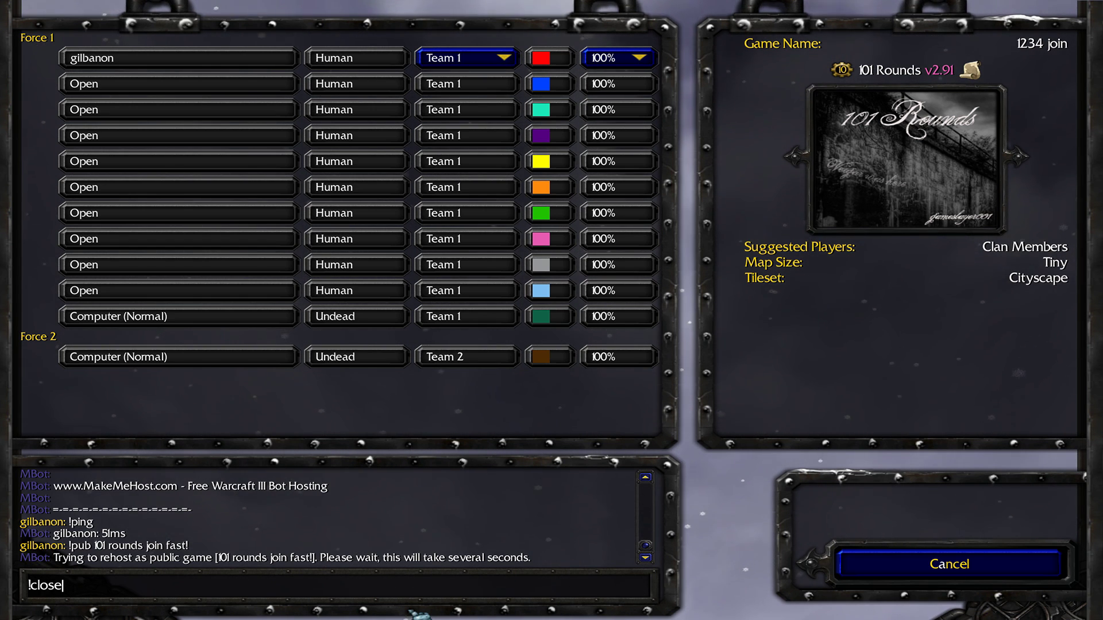
key("Return")
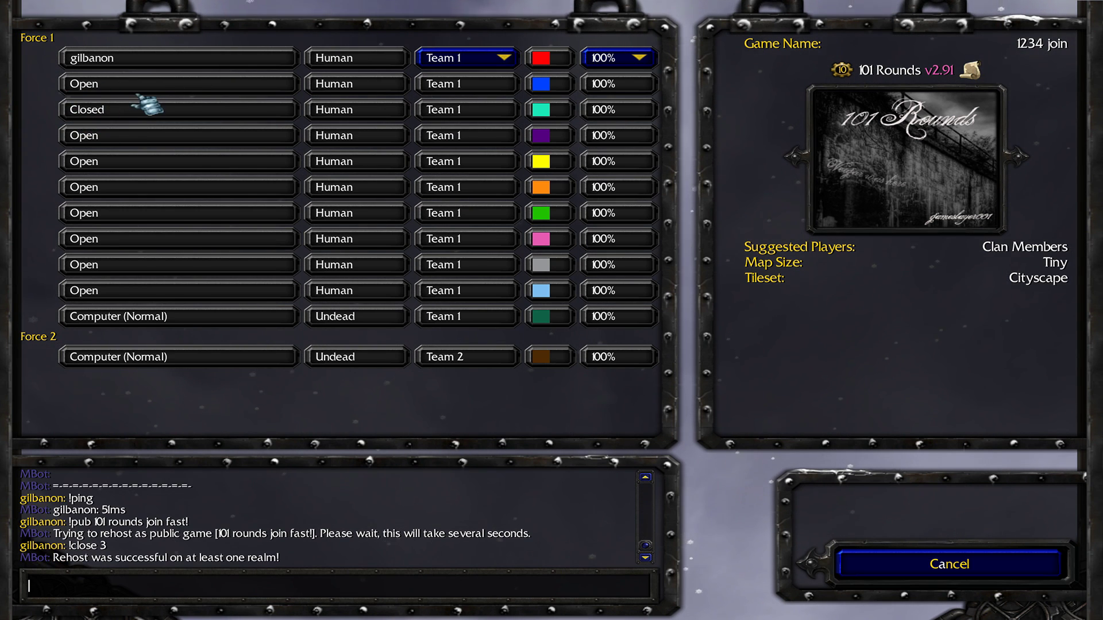
type("!open 3")
key("Return")
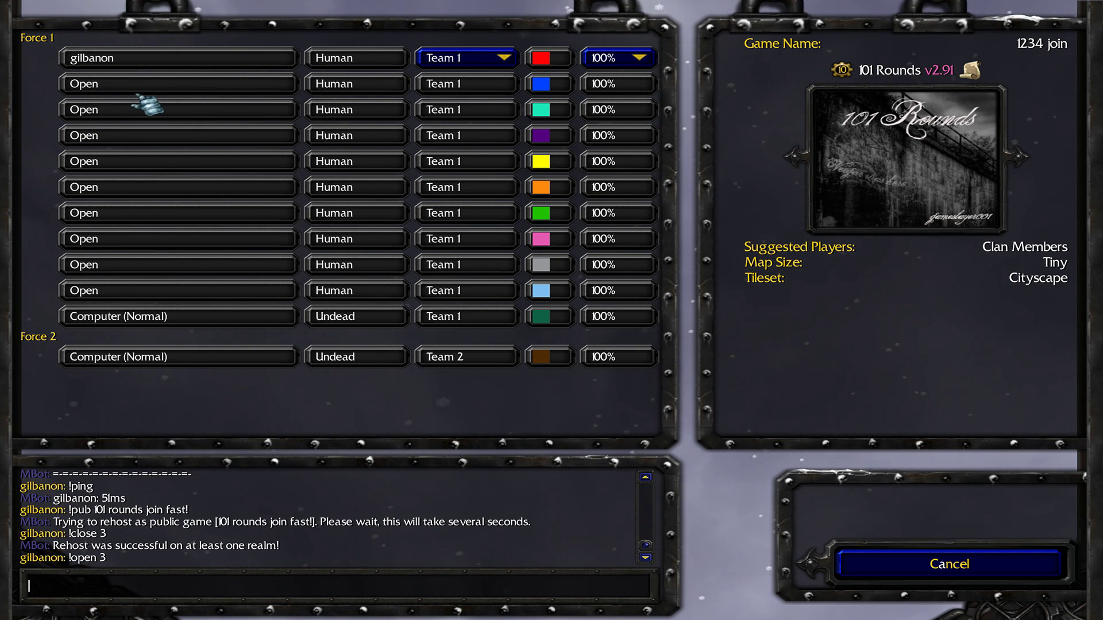
- Send !kick gil to leave the lobby and return to channel W3 USA-10
type("!kick")
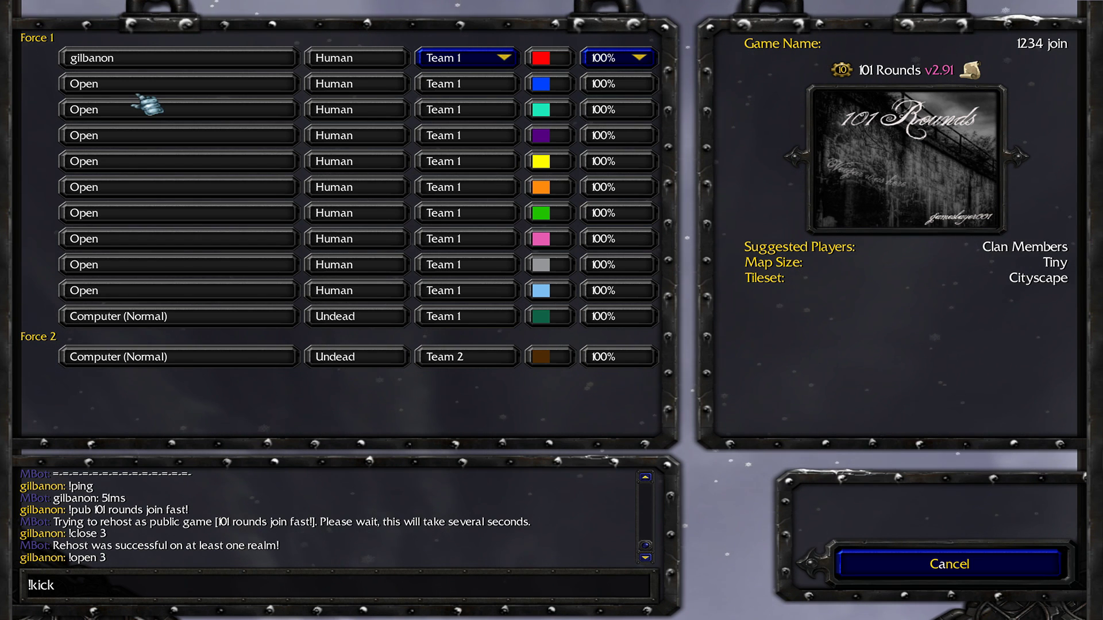
type("gil")
key("Return")
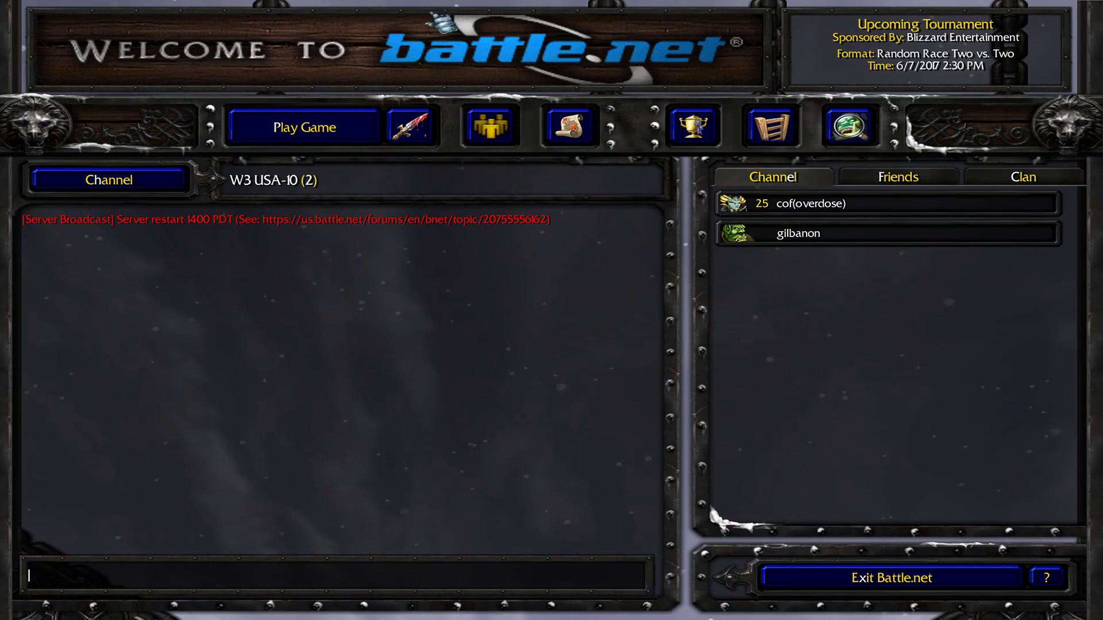
- Show the Battle.net custom games list and refresh the Available Games
left_click(591, 138)
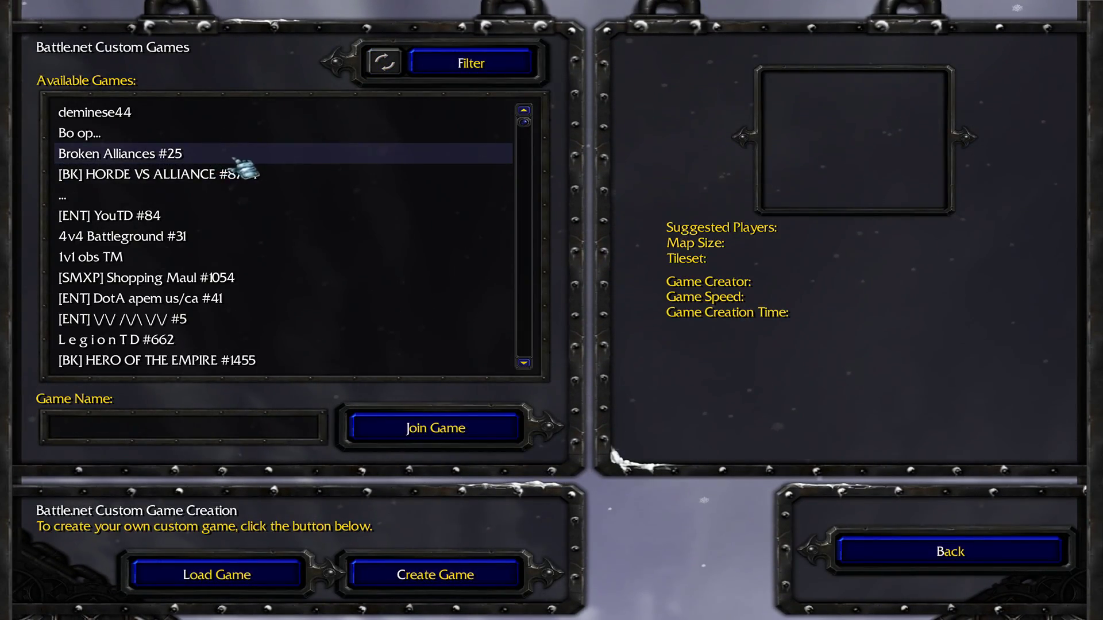
scroll(241, 160, "down", 3)
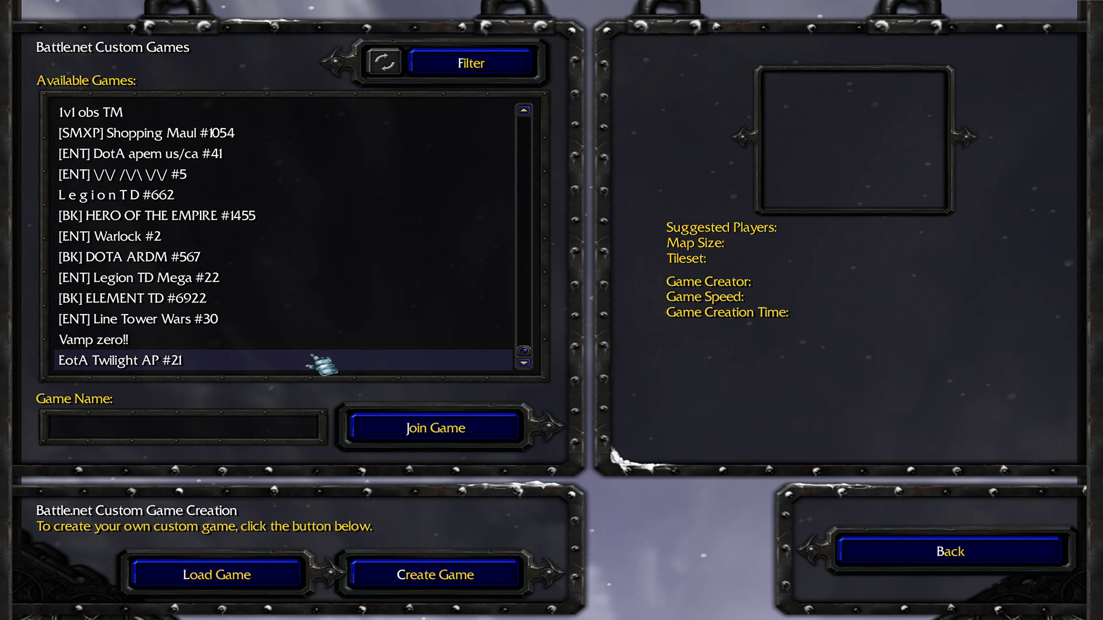
scroll(270, 350, "up", 3)
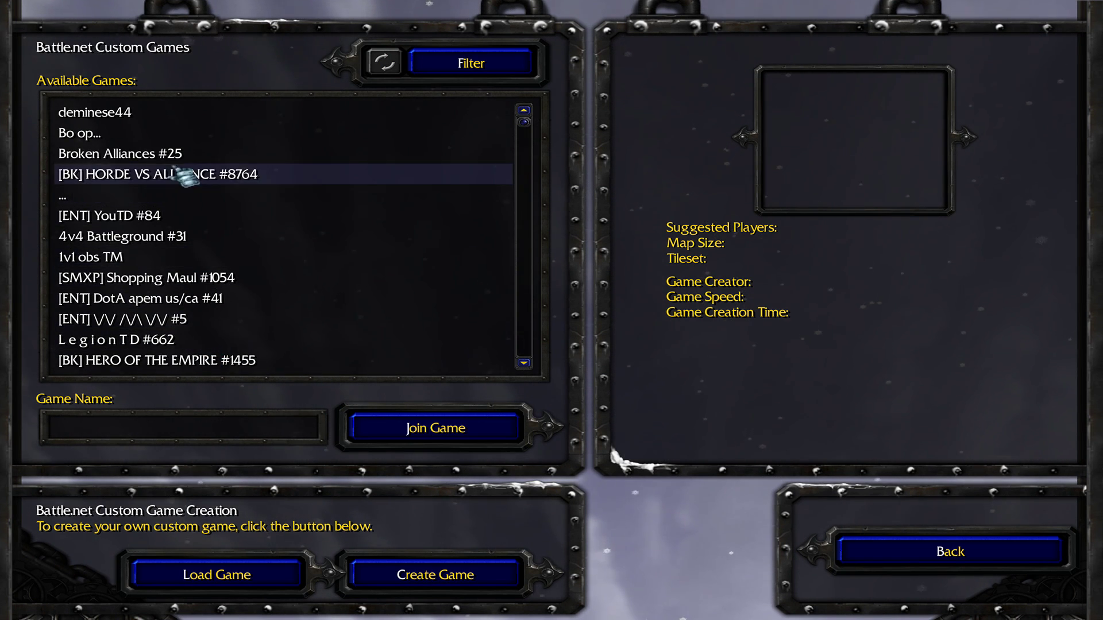
scroll(195, 156, "down", 3)
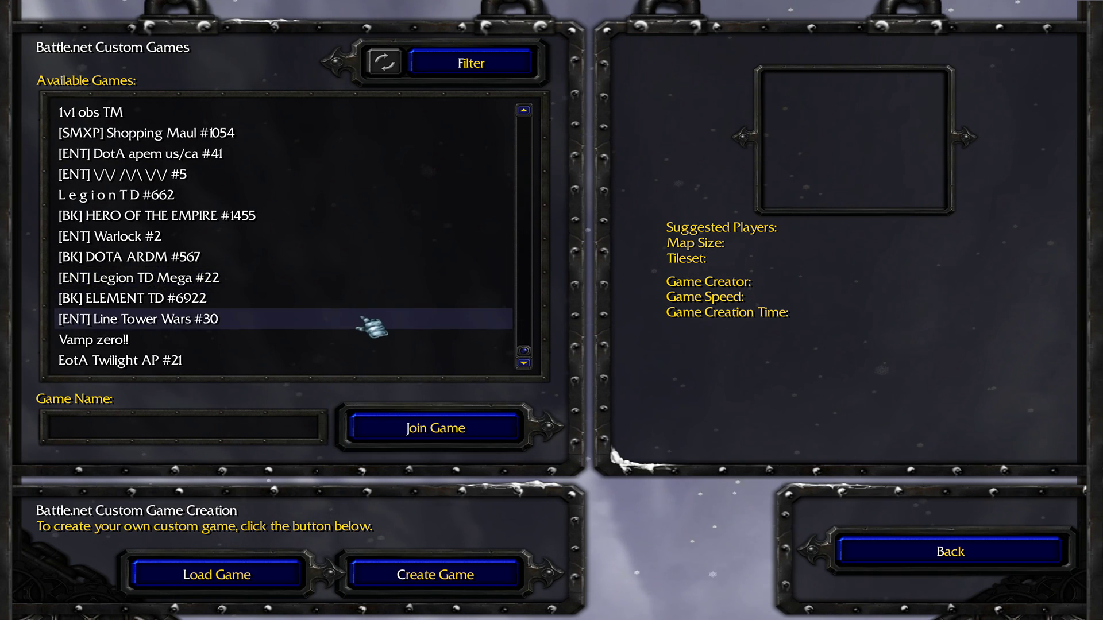
scroll(370, 326, "up", 3)
left_click(384, 61)
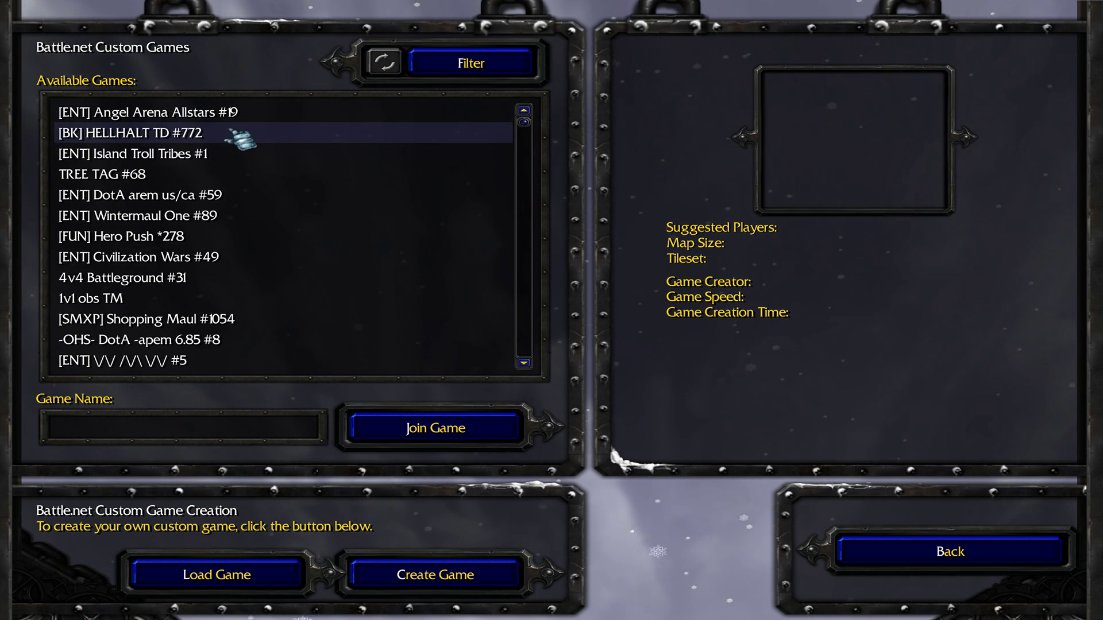
scroll(241, 137, "down", 4)
scroll(259, 339, "up", 2)
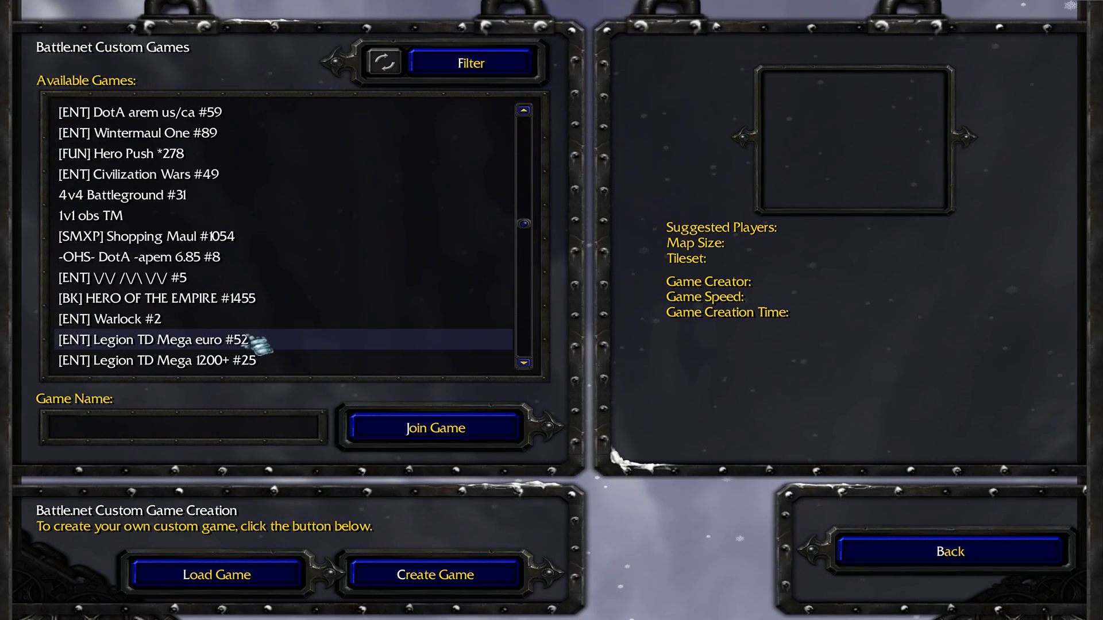
scroll(258, 339, "up", 2)
- Copy the game name '101 rounds join fast!' from the MakeMeHost hosted-game page
key("alt+Tab")
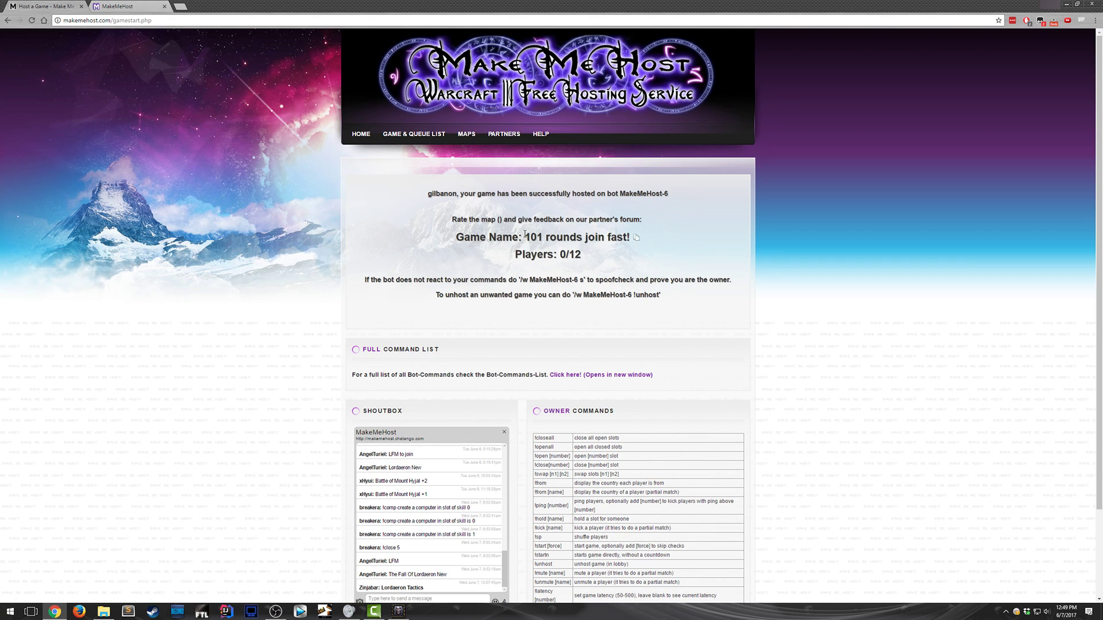
left_click(631, 235)
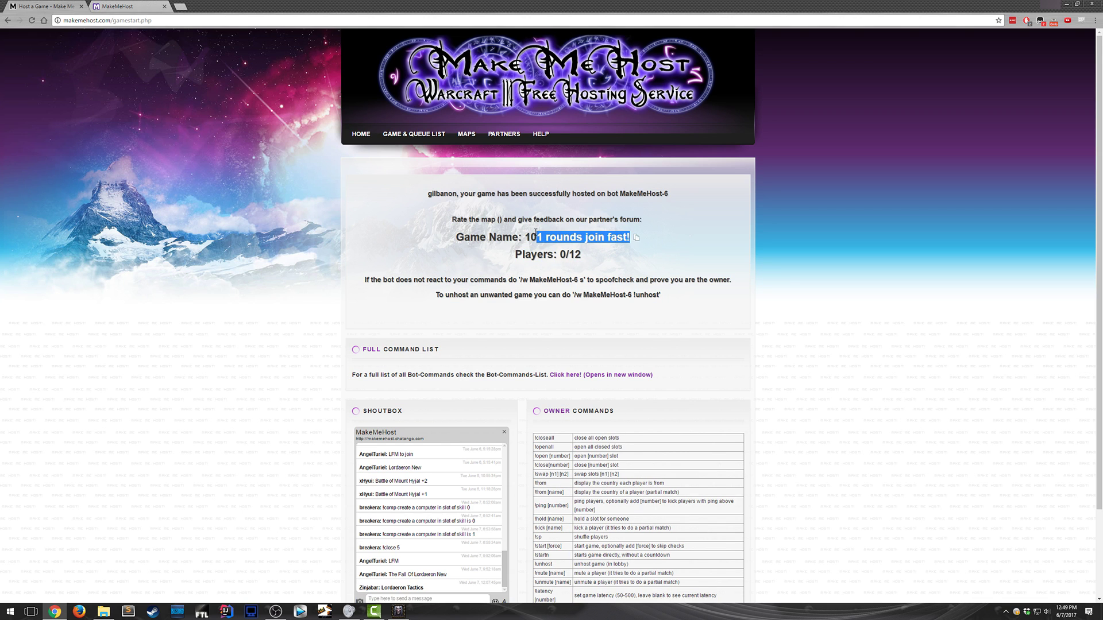
- Paste '101 rounds join fast!' into Game Name and join that lobby
key("alt+Tab")
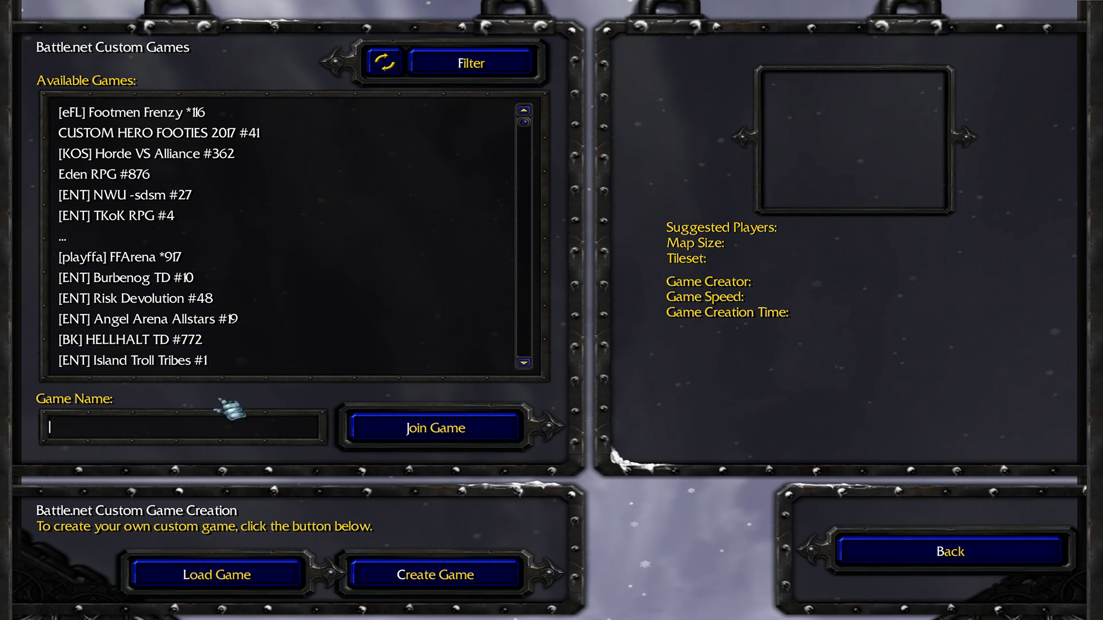
type("101 rounds join fast!")
left_click(439, 438)
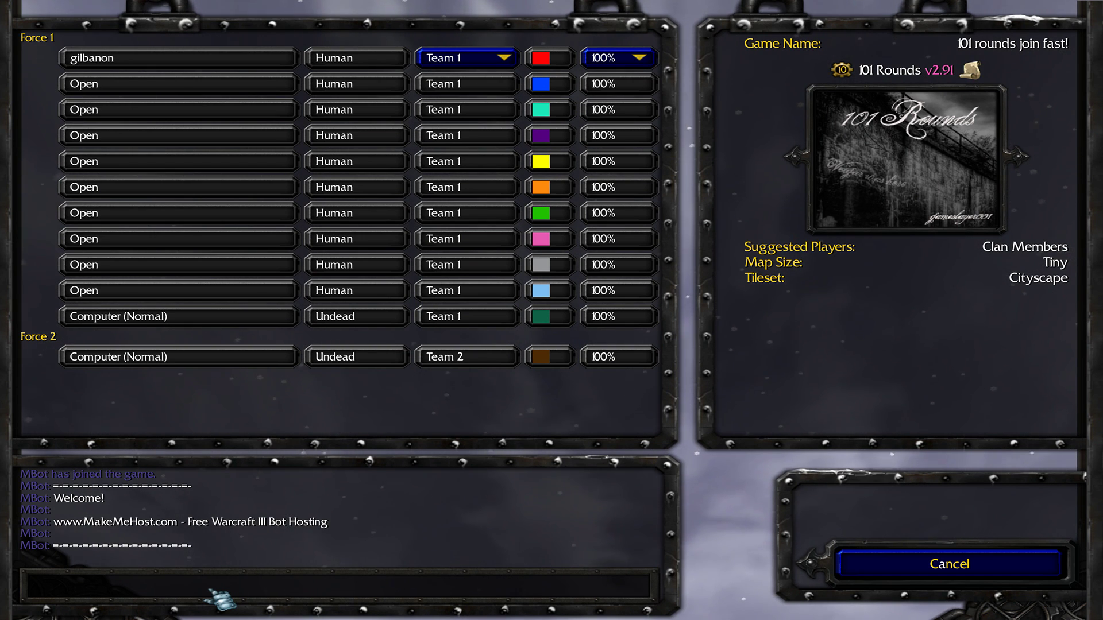
- Discard a typed !unhost command and return to MakeMeHost, now showing 1/12 players
type("!unhost")
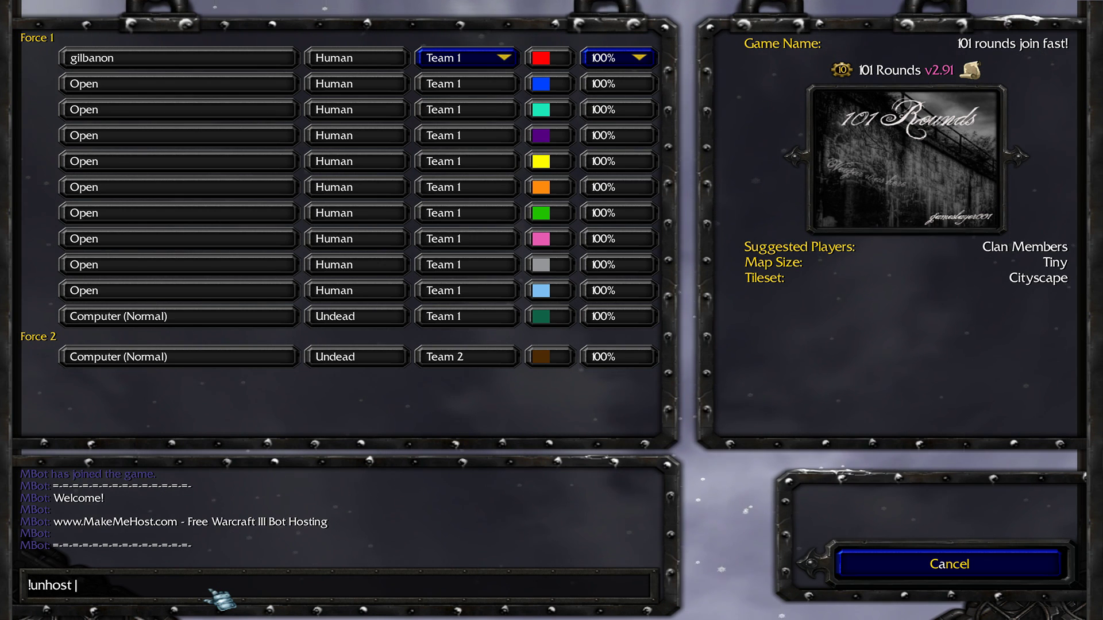
key("BackSpace")
key("BackSpace")
key("BackSpace")
key("BackSpace")
key("BackSpace")
key("BackSpace")
key("BackSpace")
key("BackSpace")
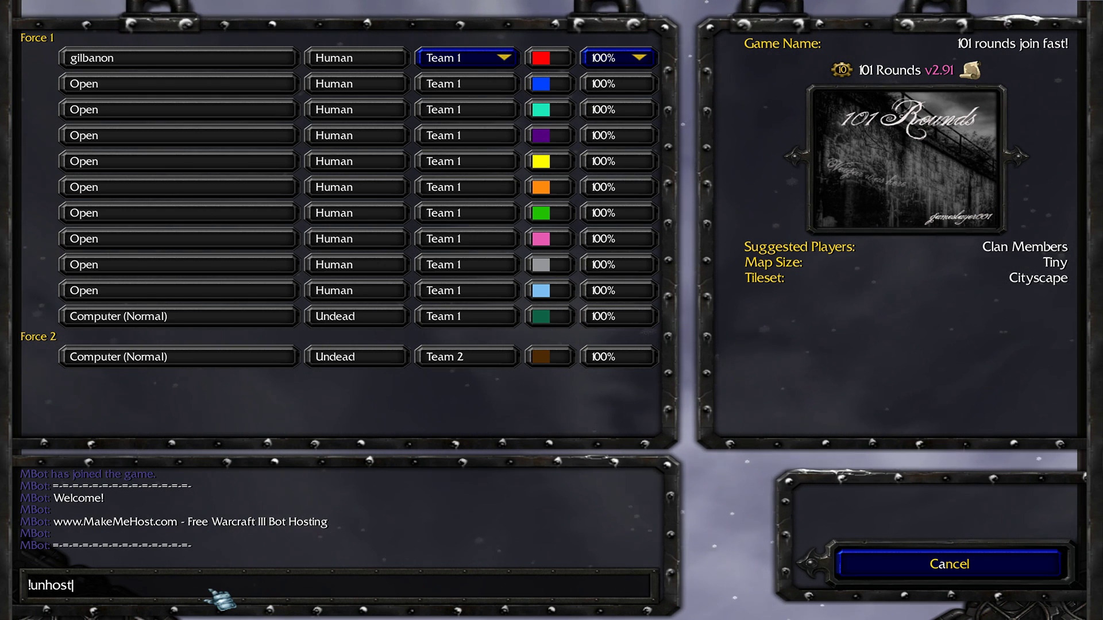
key("alt+Tab")
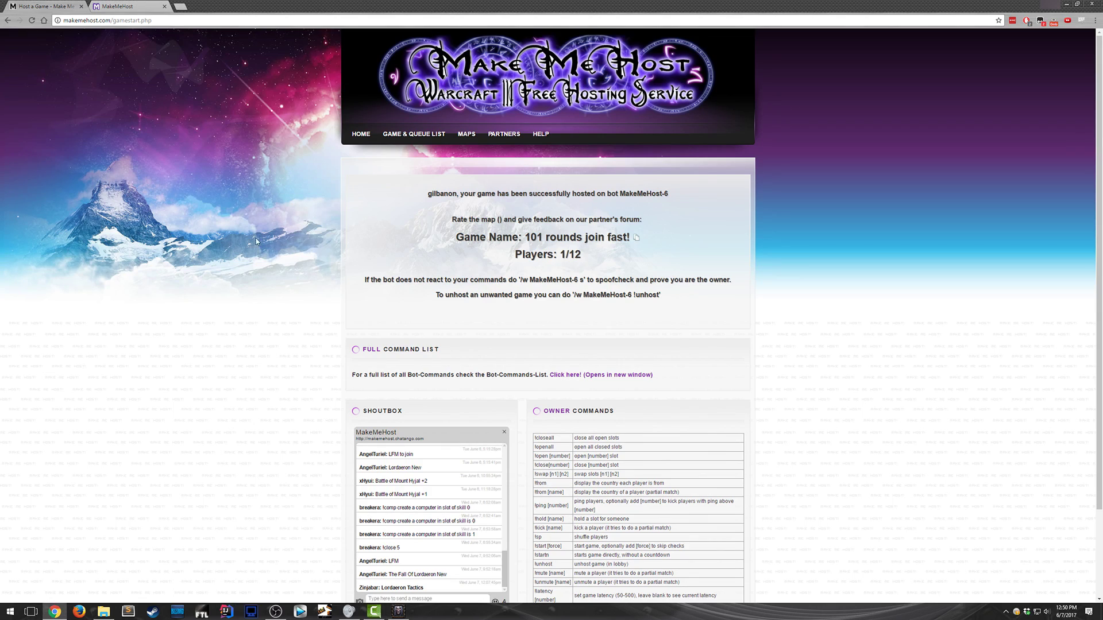
- Bring up the MakeMeHost games list and reload it for current games
left_click(162, 3)
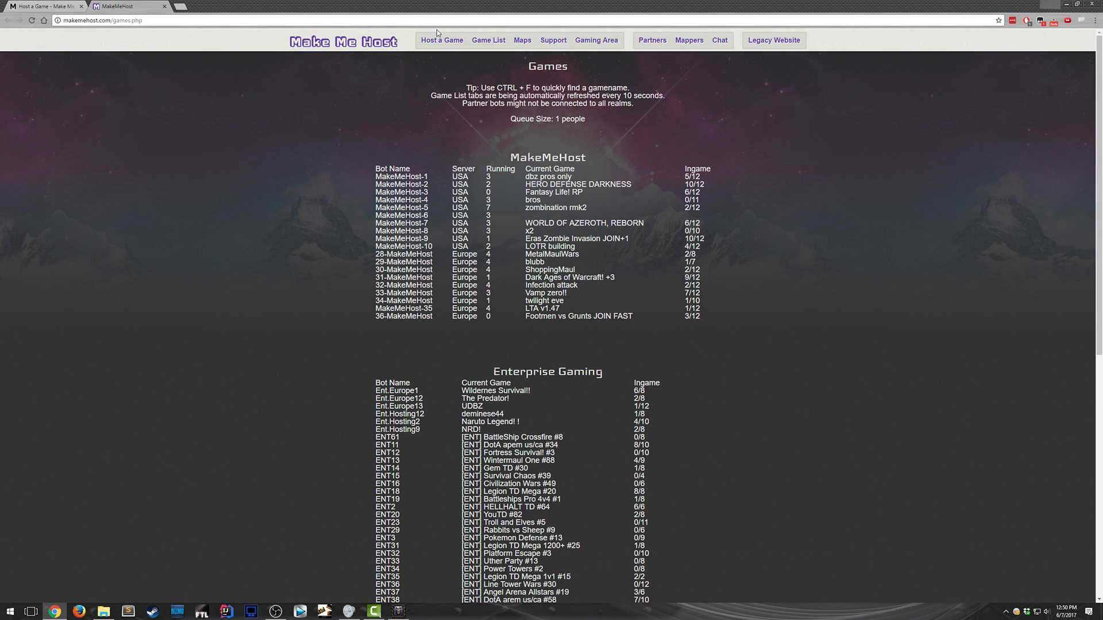
left_click(45, 3)
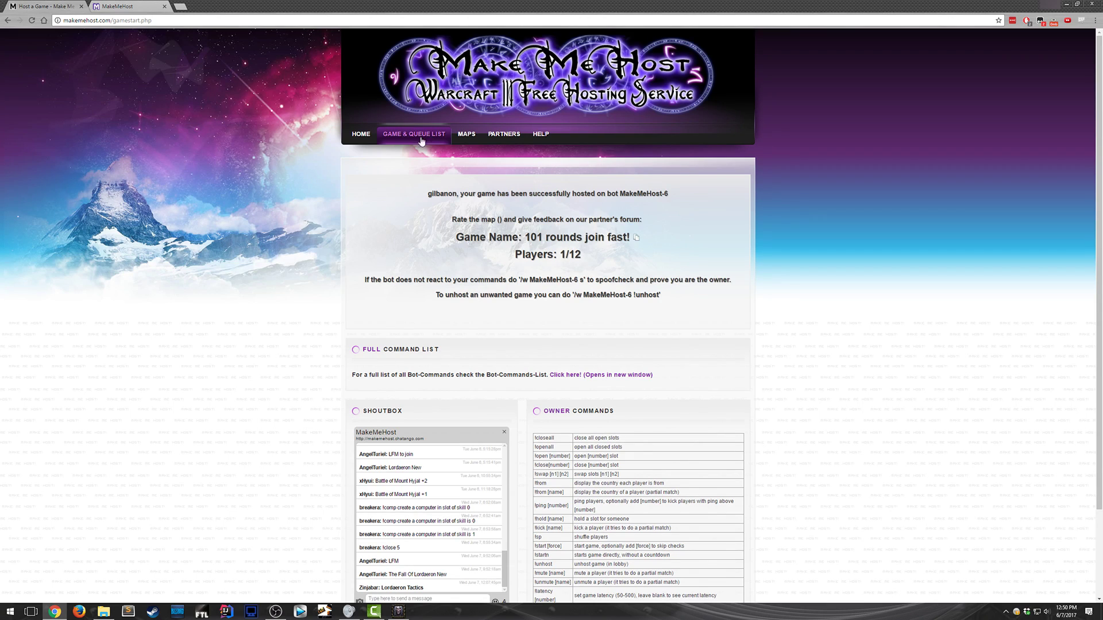
left_click(154, 5)
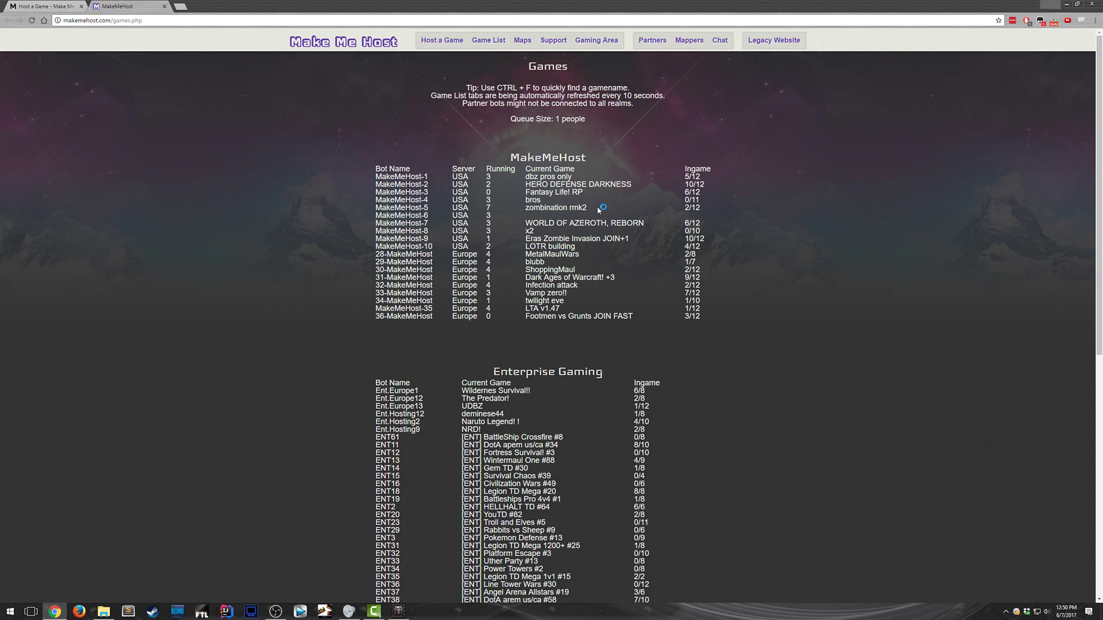
left_click(32, 21)
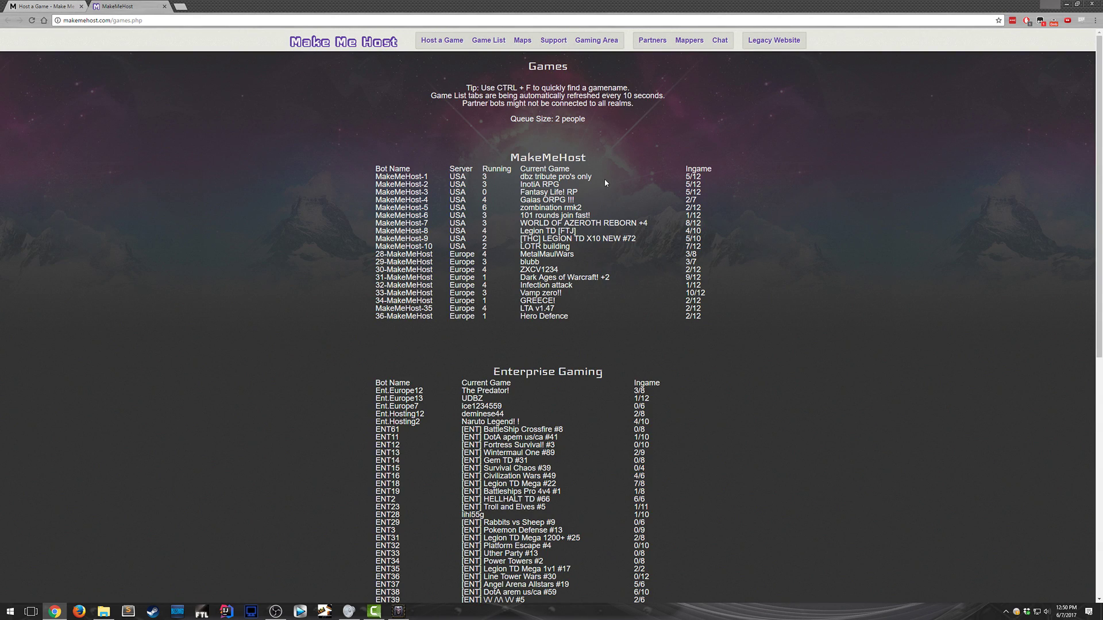
- Highlight the '101 rounds join fast!' row on MakeMeHost-6 at 1/12 players, then the LOTR entry
double_click(546, 176)
left_click_drag(687, 169, 710, 194)
left_click(684, 197)
triple_click(594, 212)
triple_click(545, 246)
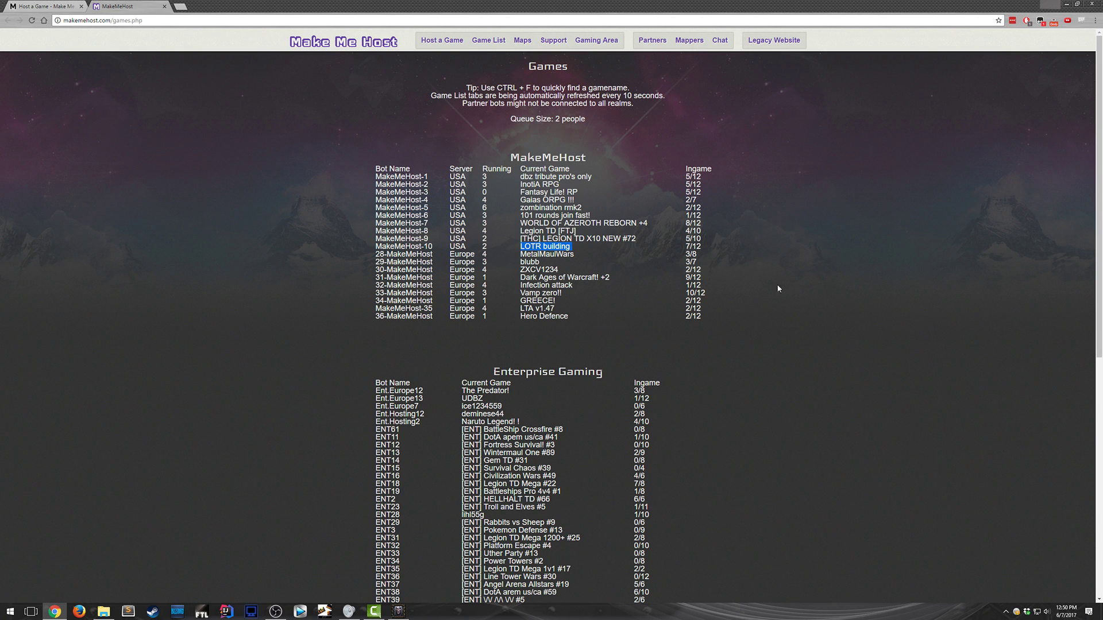